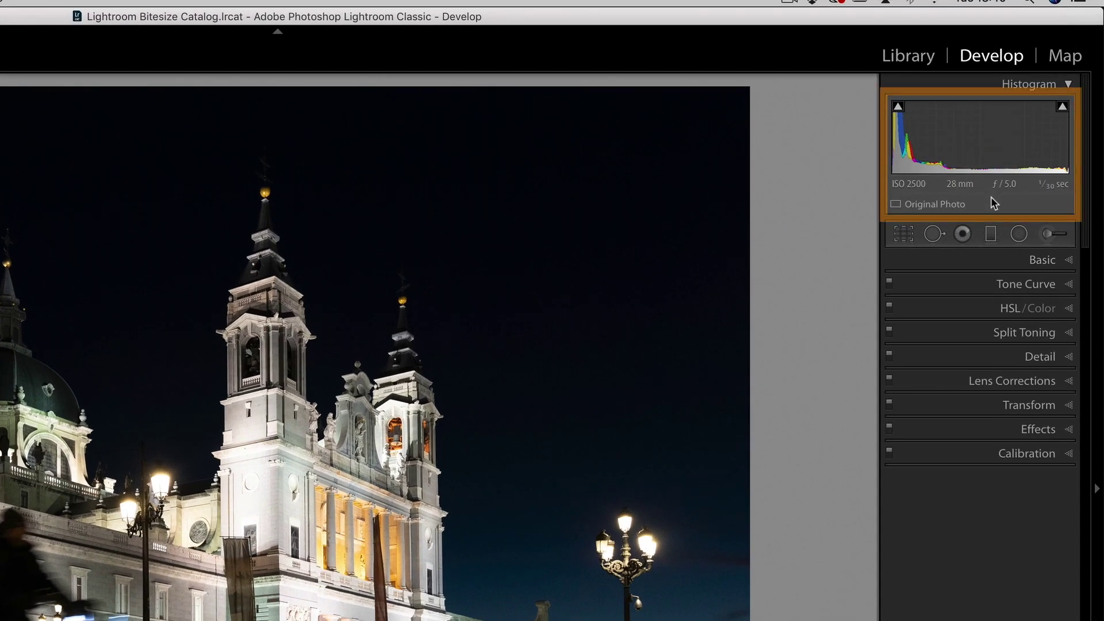
# - Raise the night photo's Shadows to +100 in the Basic adjustments
pyautogui.moveTo(893, 172)
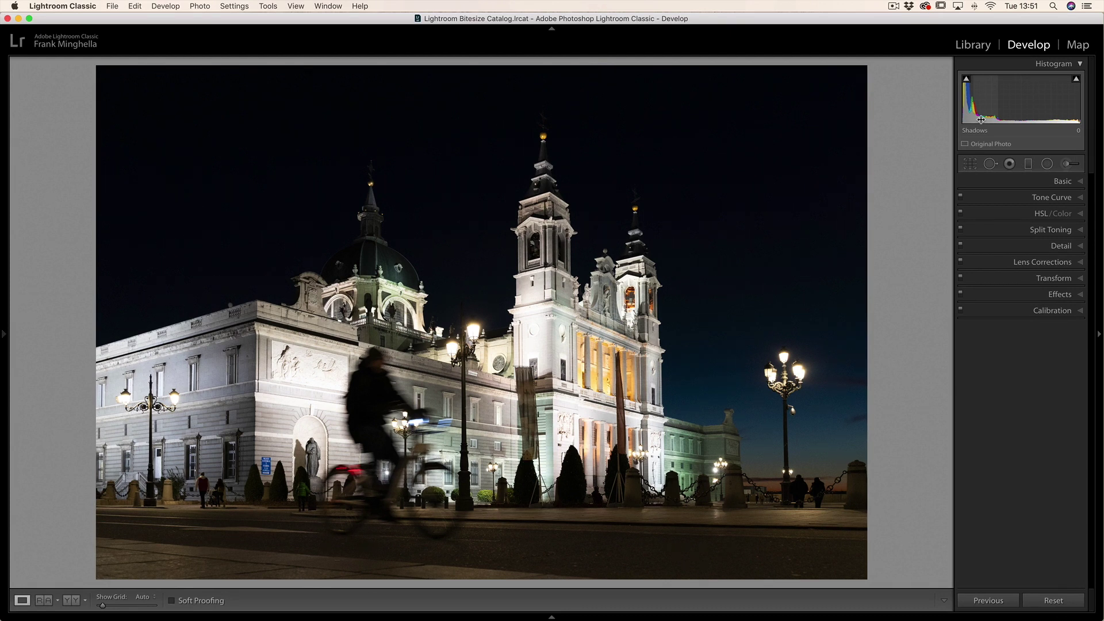
pyautogui.click(1080, 182)
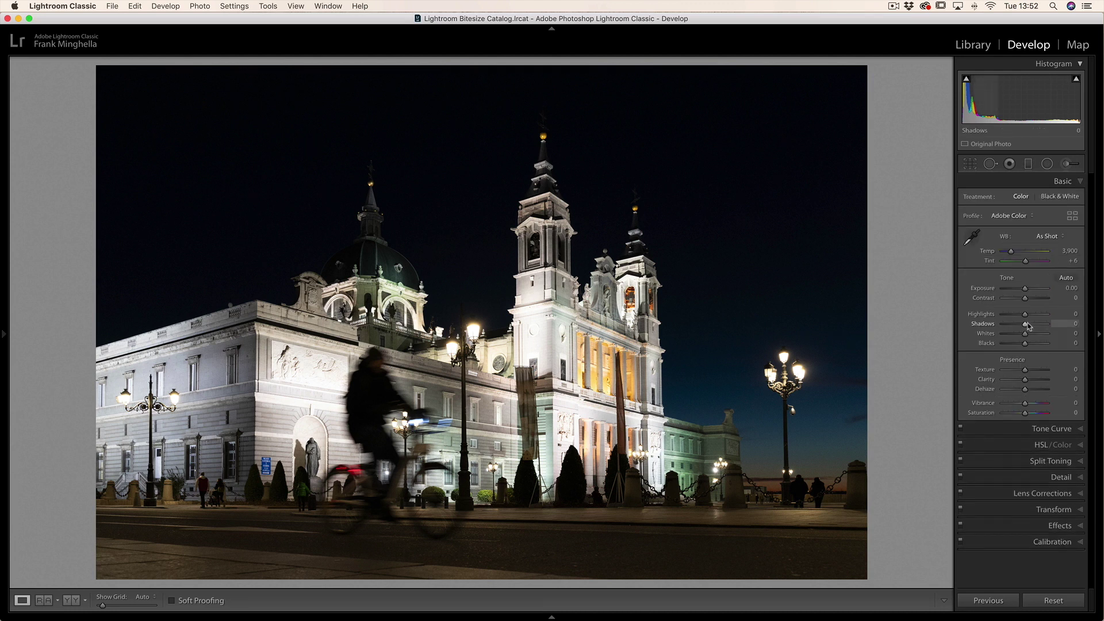
pyautogui.moveTo(1026, 326); pyautogui.dragTo(1059, 323)
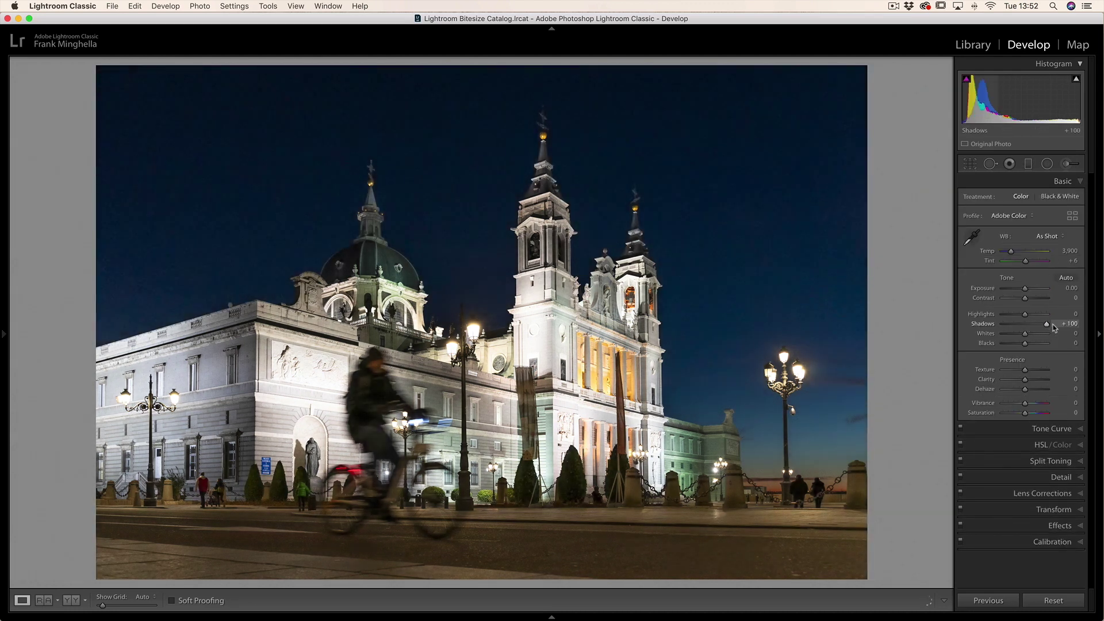
# - Examine the night sky and the church towers up close for noise, including the stonework and the sky between the spires
pyautogui.click(579, 213)
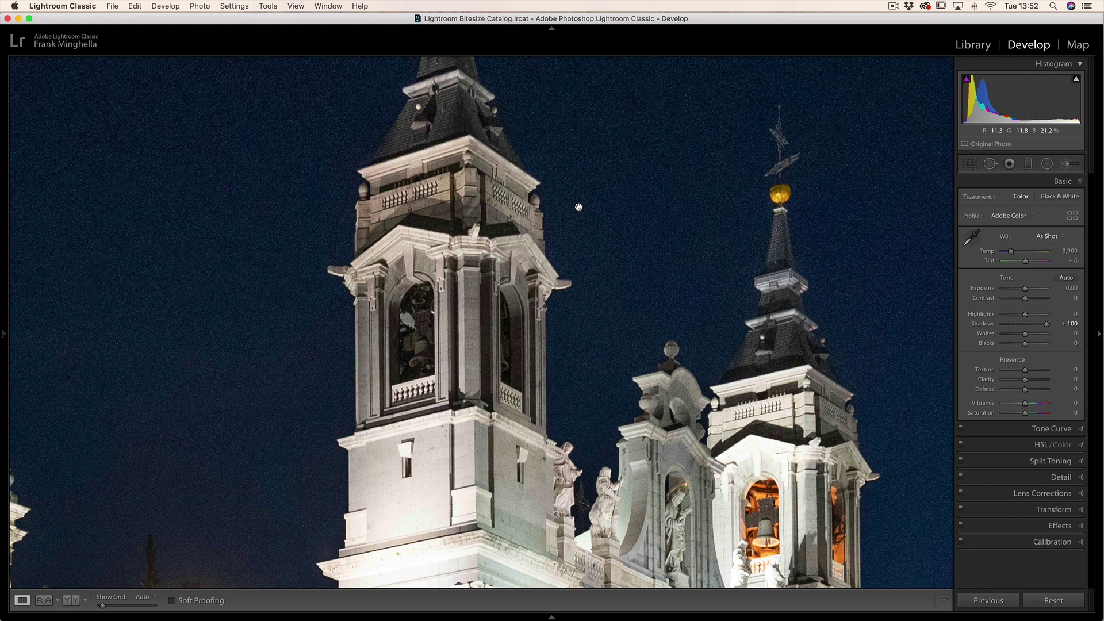
pyautogui.moveTo(631, 170); pyautogui.dragTo(571, 207)
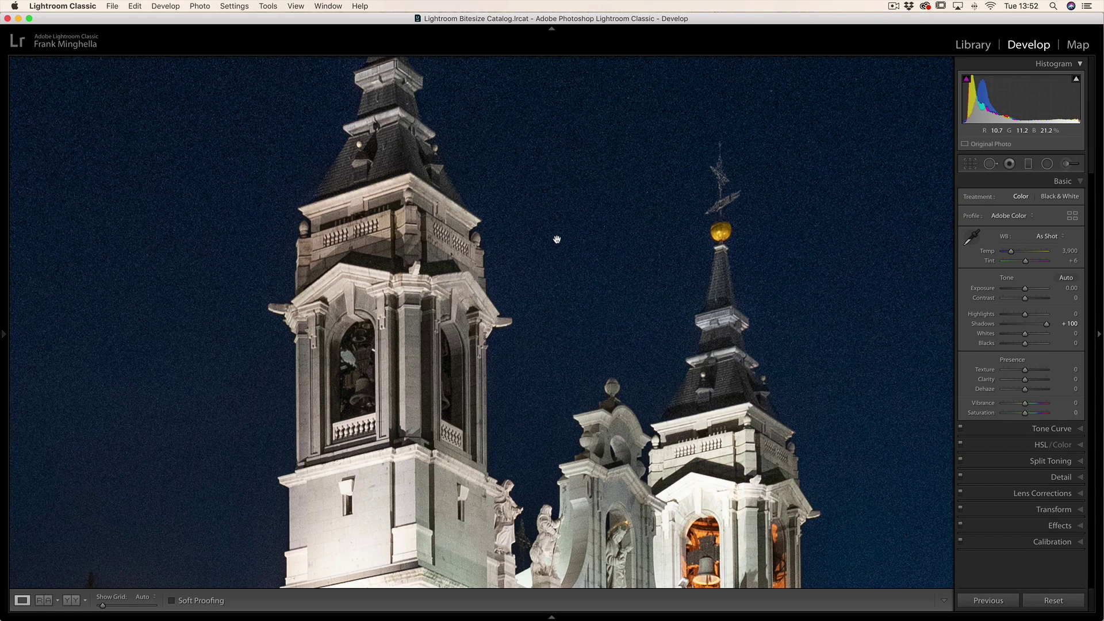
pyautogui.moveTo(523, 239); pyautogui.dragTo(638, 248)
pyautogui.moveTo(364, 180); pyautogui.dragTo(383, 251)
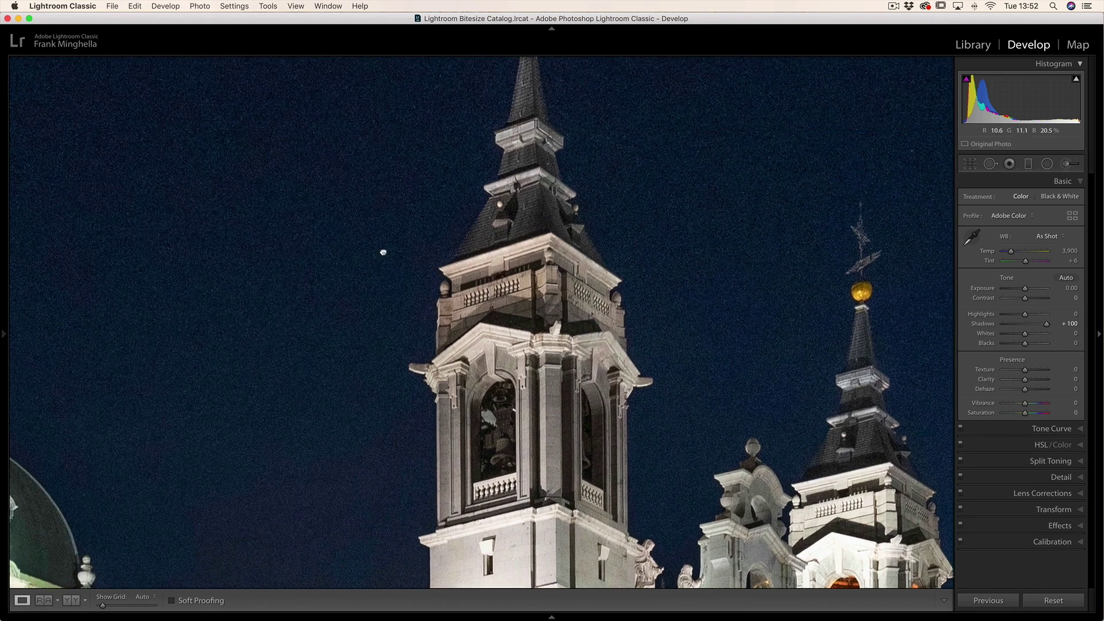
pyautogui.moveTo(687, 145); pyautogui.dragTo(639, 113)
pyautogui.moveTo(685, 396); pyautogui.dragTo(572, 209)
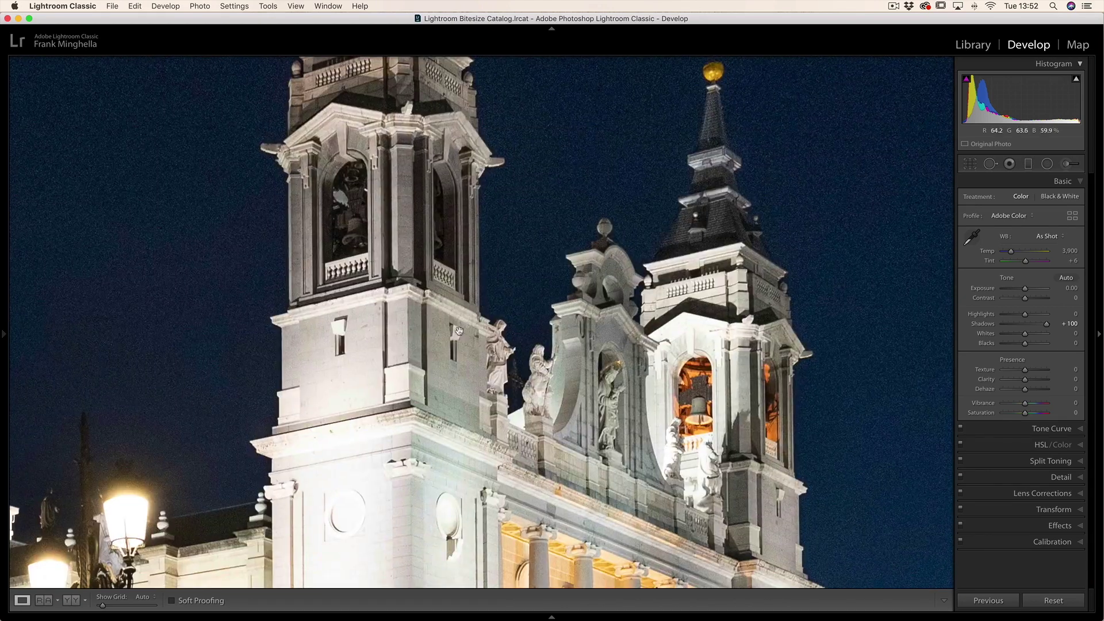
pyautogui.moveTo(417, 350); pyautogui.dragTo(566, 413)
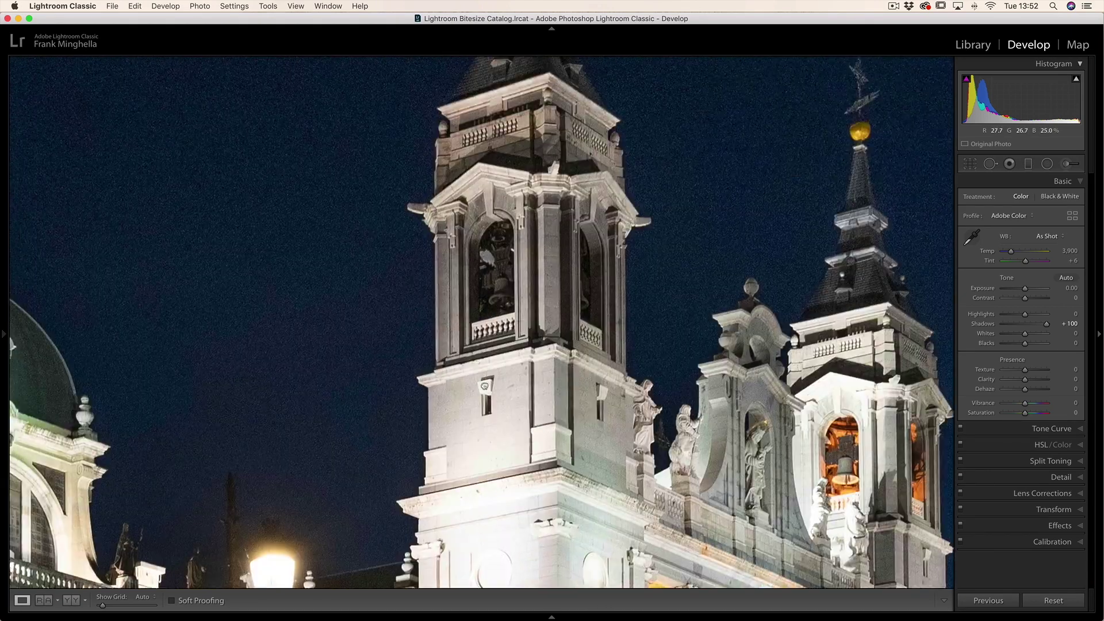
pyautogui.moveTo(484, 386); pyautogui.dragTo(482, 443)
pyautogui.moveTo(678, 301); pyautogui.dragTo(576, 389)
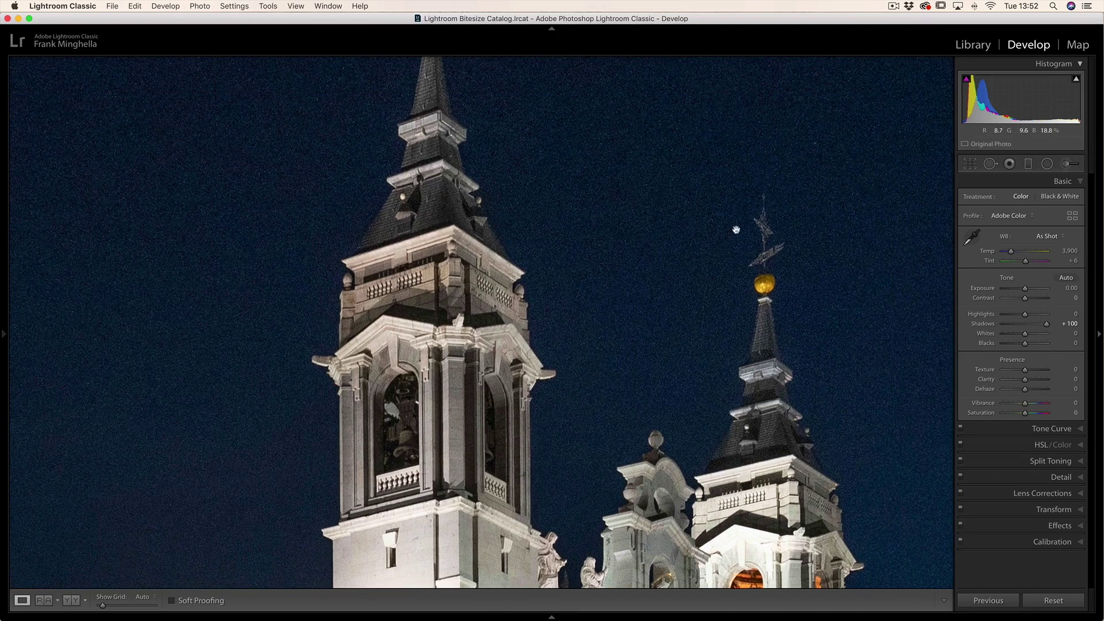
pyautogui.moveTo(572, 223); pyautogui.dragTo(624, 203)
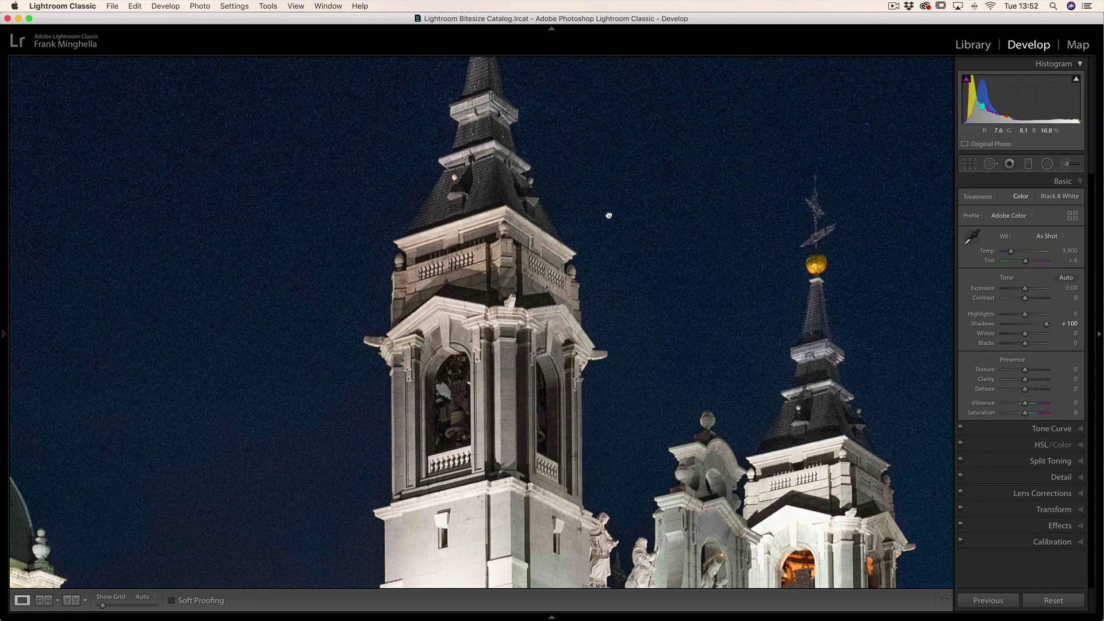
pyautogui.click(608, 214)
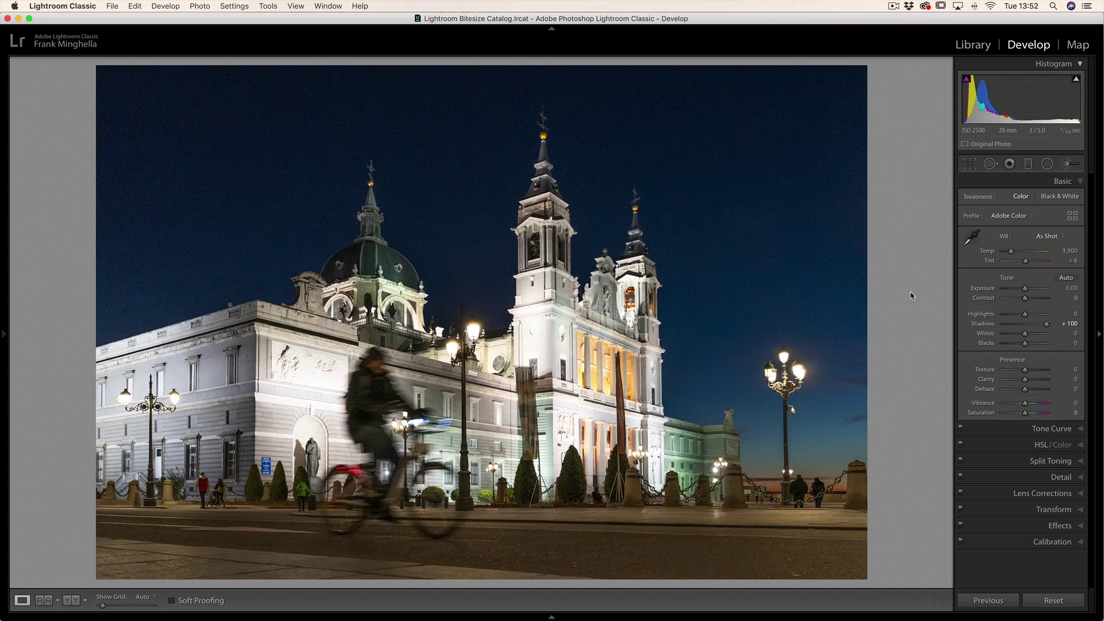
# - Reset Shadows and rebalance the photo's tones with Shadows at +74, Highlights at −62, Blacks at +81 and Whites at +30
pyautogui.doubleClick(983, 327)
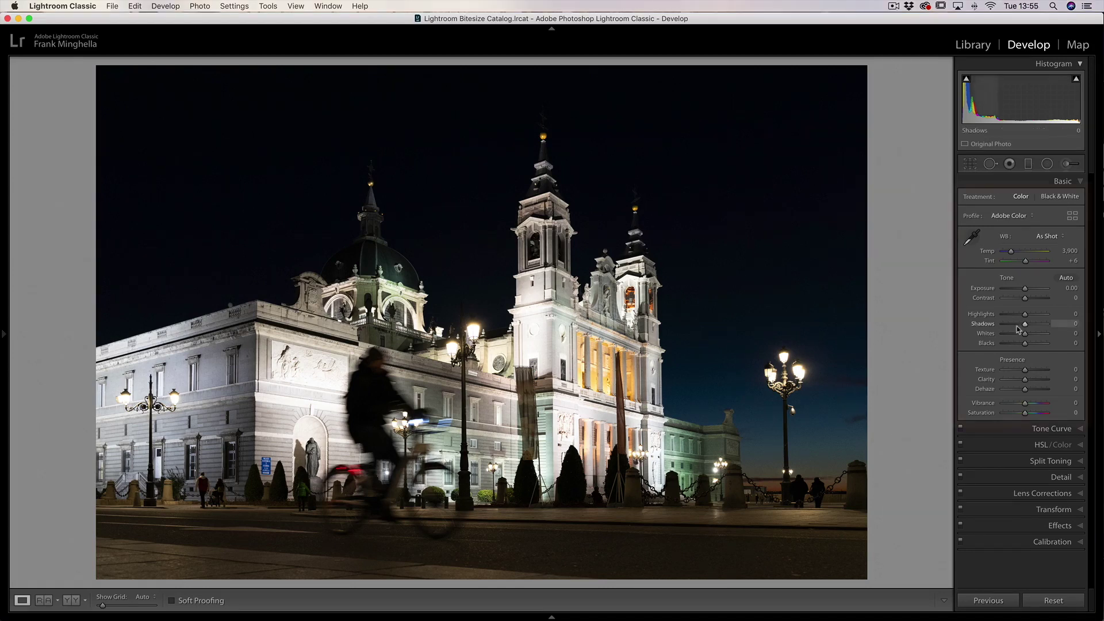
pyautogui.moveTo(1025, 324); pyautogui.dragTo(1043, 329)
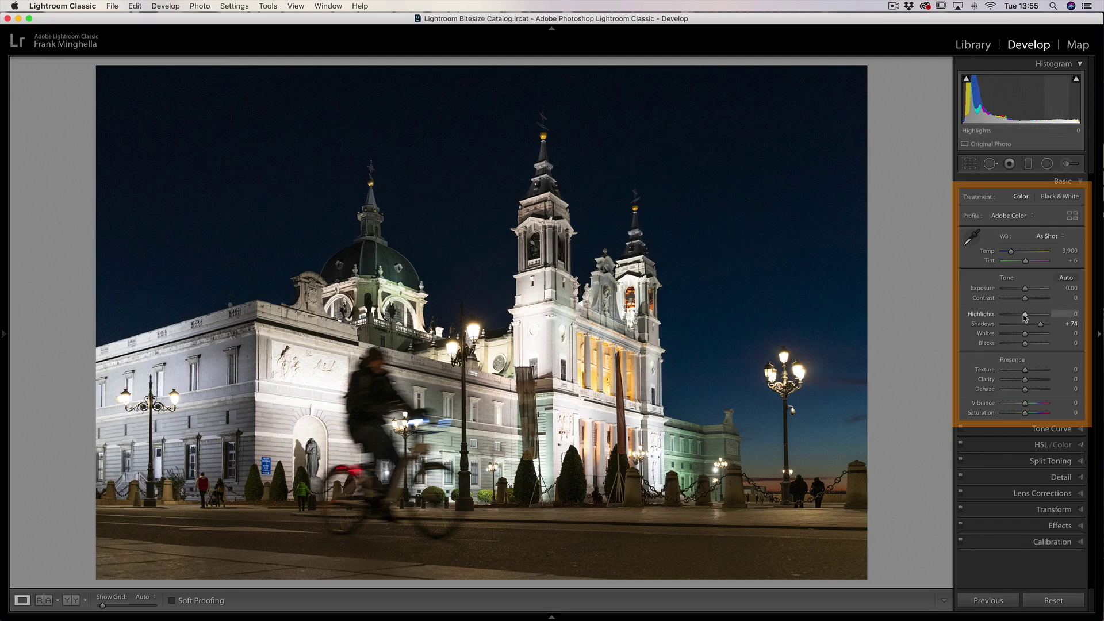
pyautogui.moveTo(1025, 315); pyautogui.dragTo(996, 318)
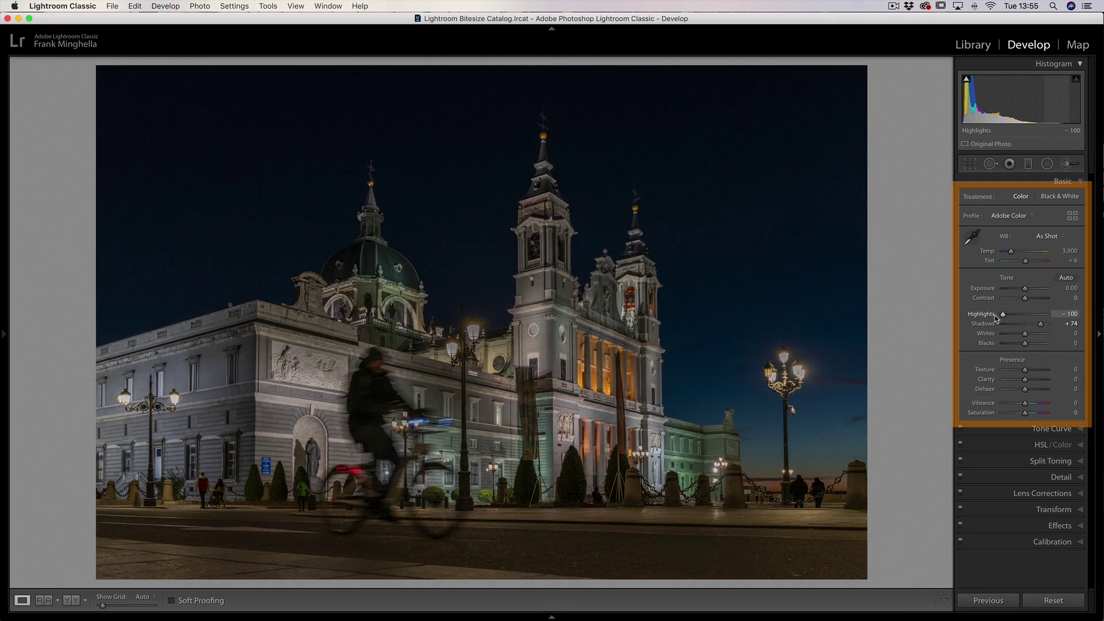
pyautogui.moveTo(996, 318); pyautogui.dragTo(1010, 320)
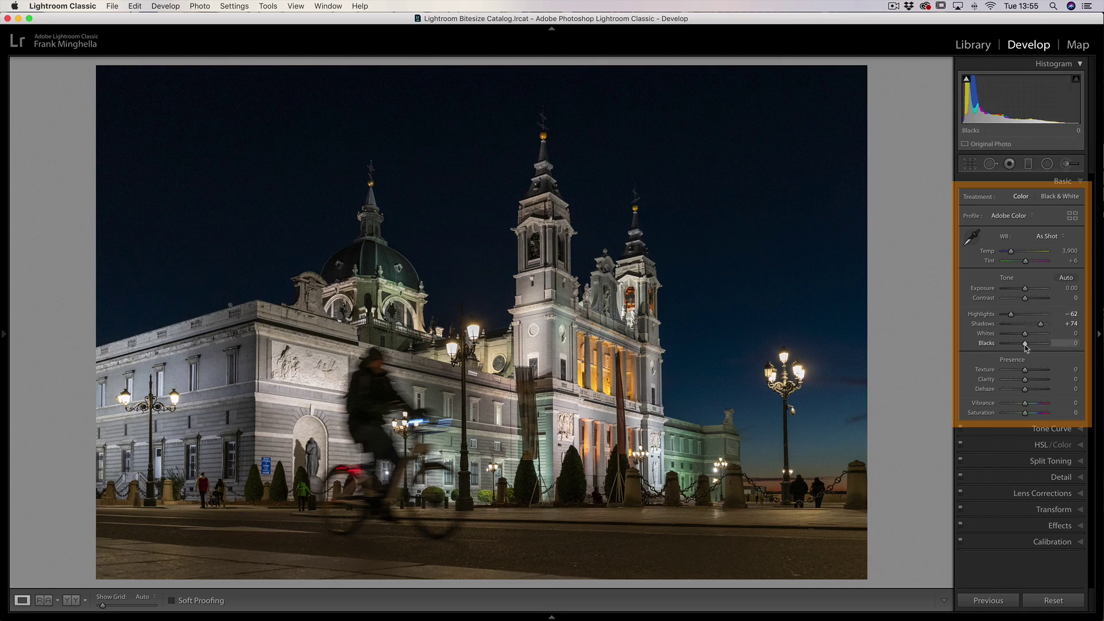
pyautogui.moveTo(1024, 346); pyautogui.dragTo(1043, 348)
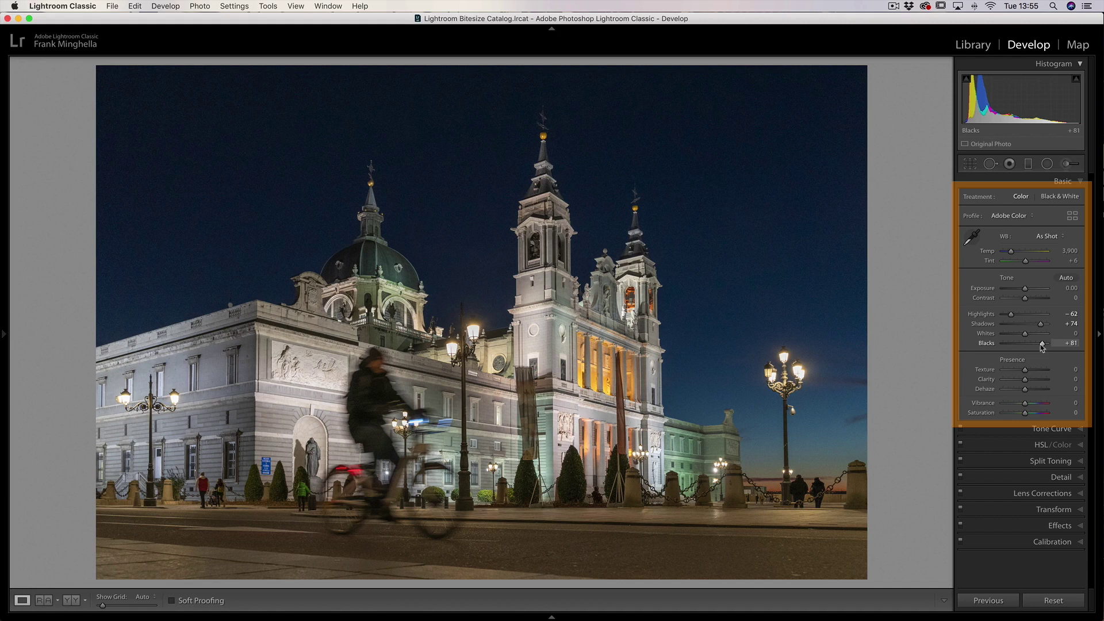
pyautogui.moveTo(1024, 334); pyautogui.dragTo(1033, 337)
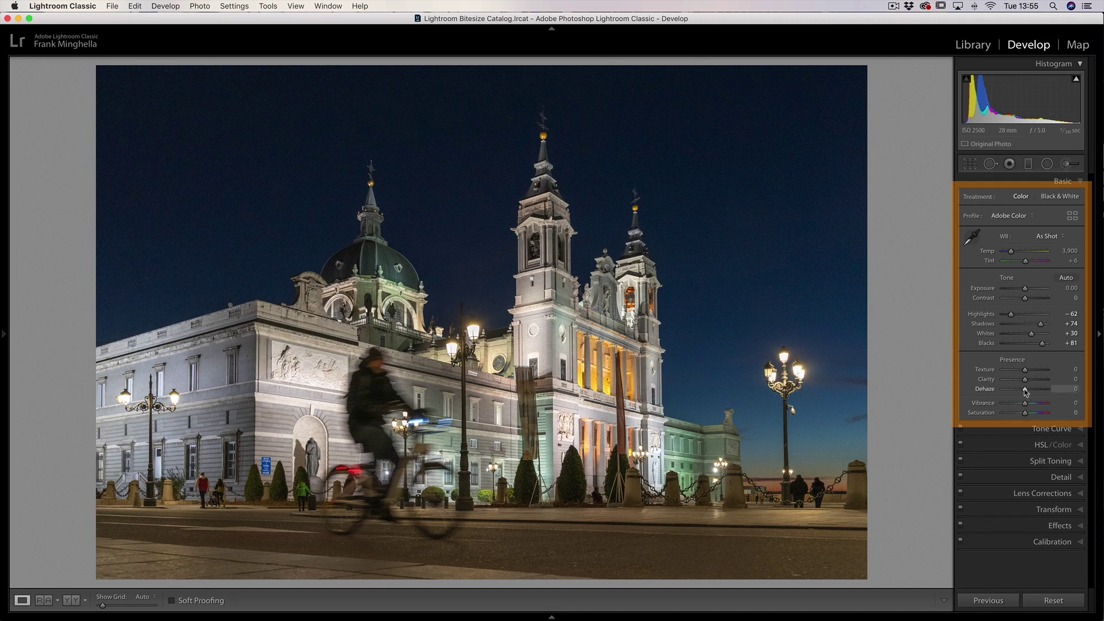
# - Set Dehaze to +10 and Exposure to +0.40, and check the sky around the towers up close for noise
pyautogui.moveTo(1025, 392); pyautogui.dragTo(1027, 392)
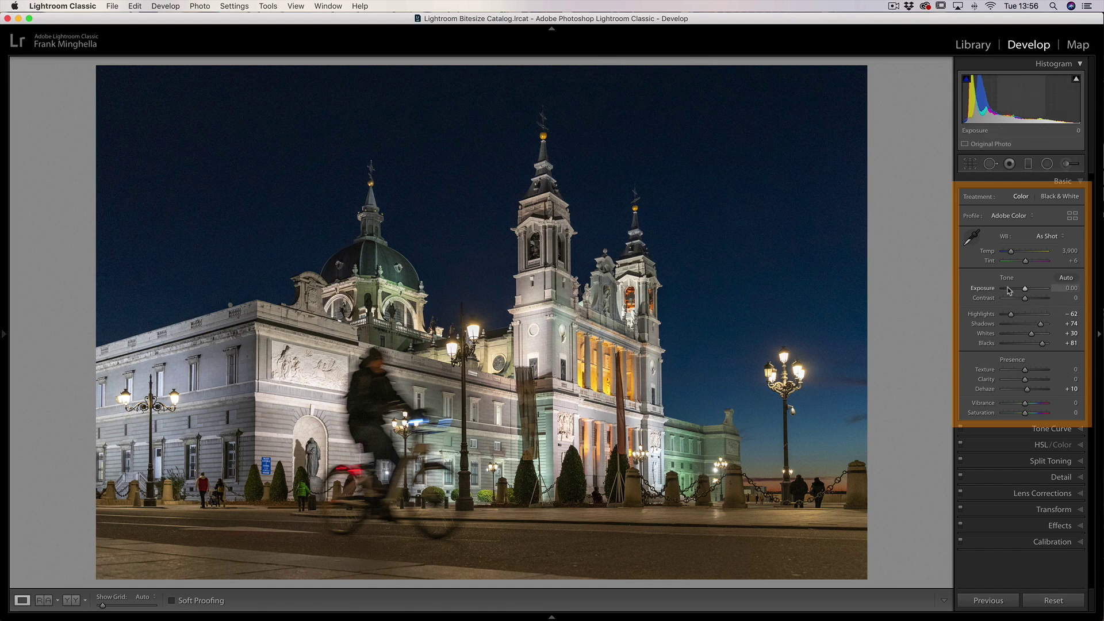
pyautogui.moveTo(1024, 288); pyautogui.dragTo(1028, 292)
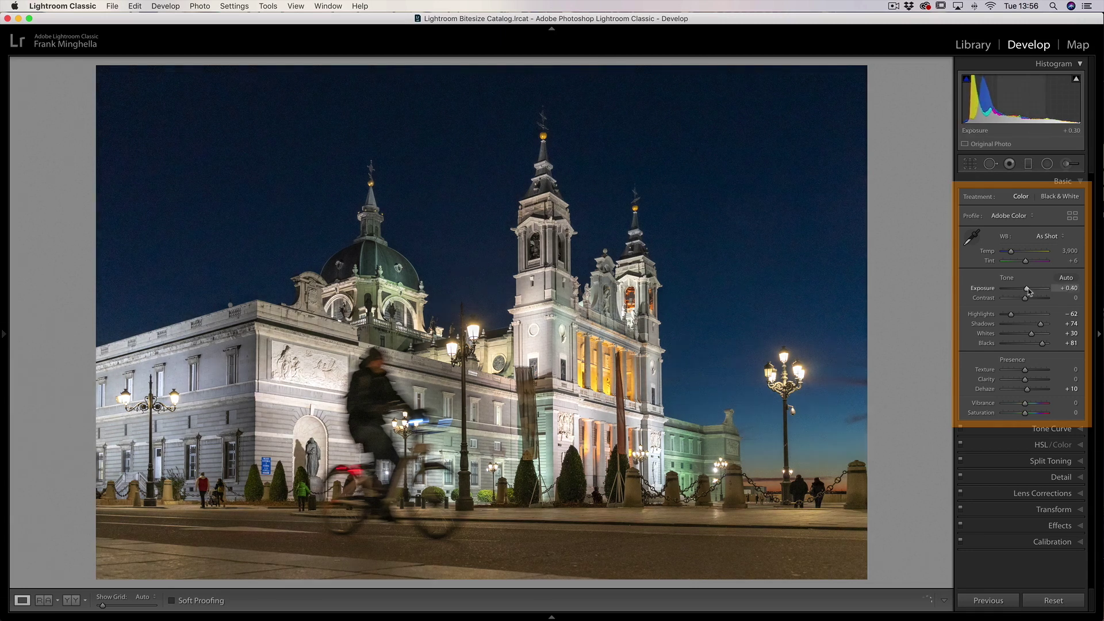
pyautogui.press('Down')
pyautogui.press('Up')
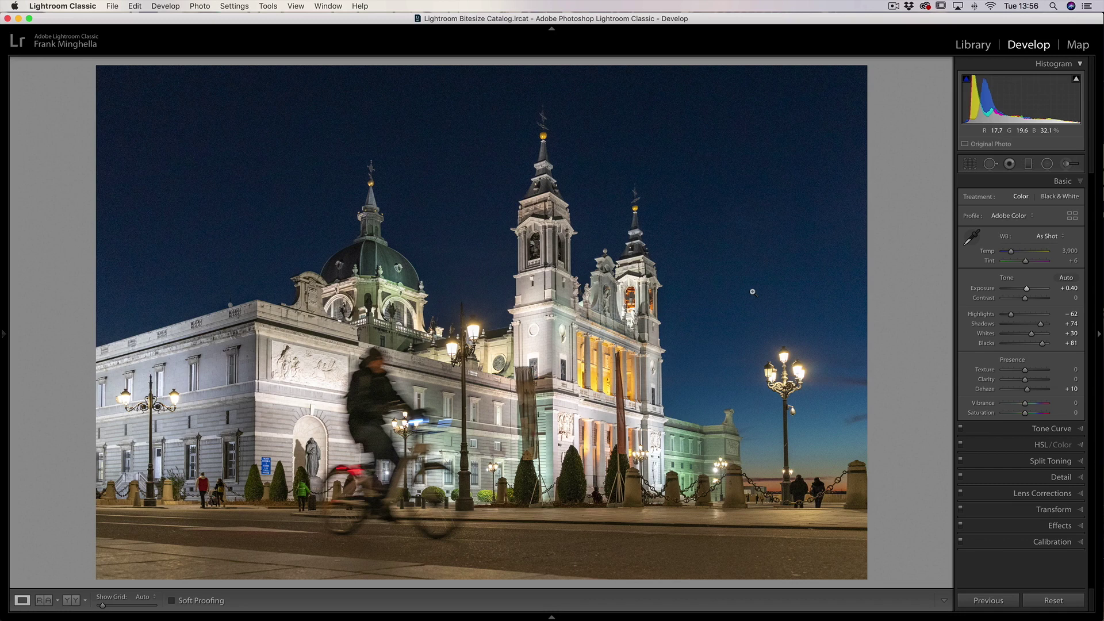
pyautogui.click(551, 175)
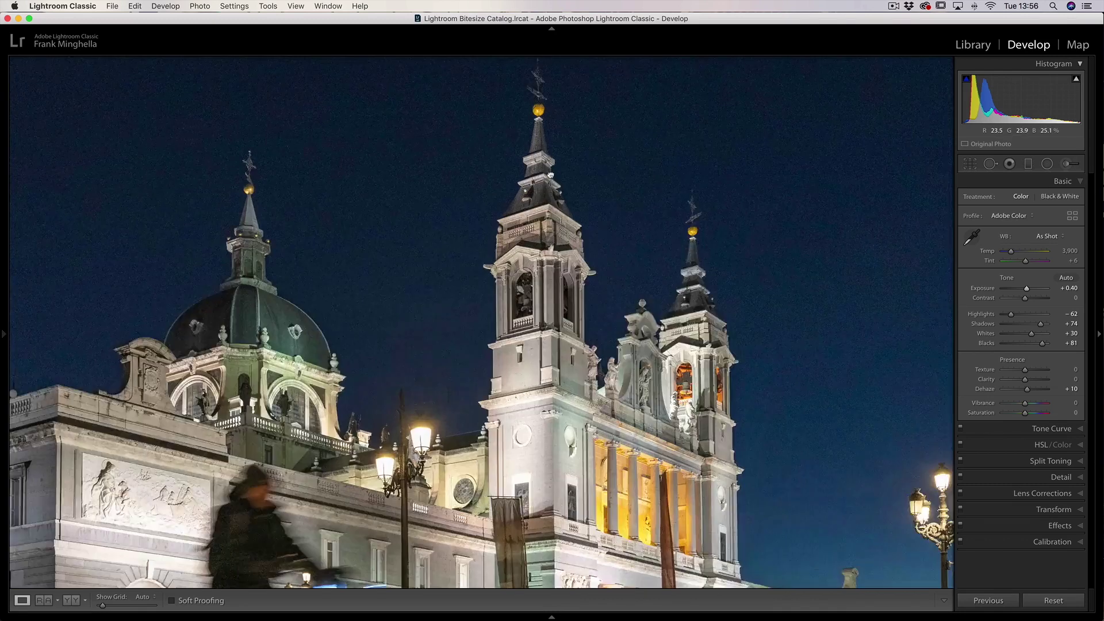
pyautogui.moveTo(716, 352); pyautogui.dragTo(598, 276)
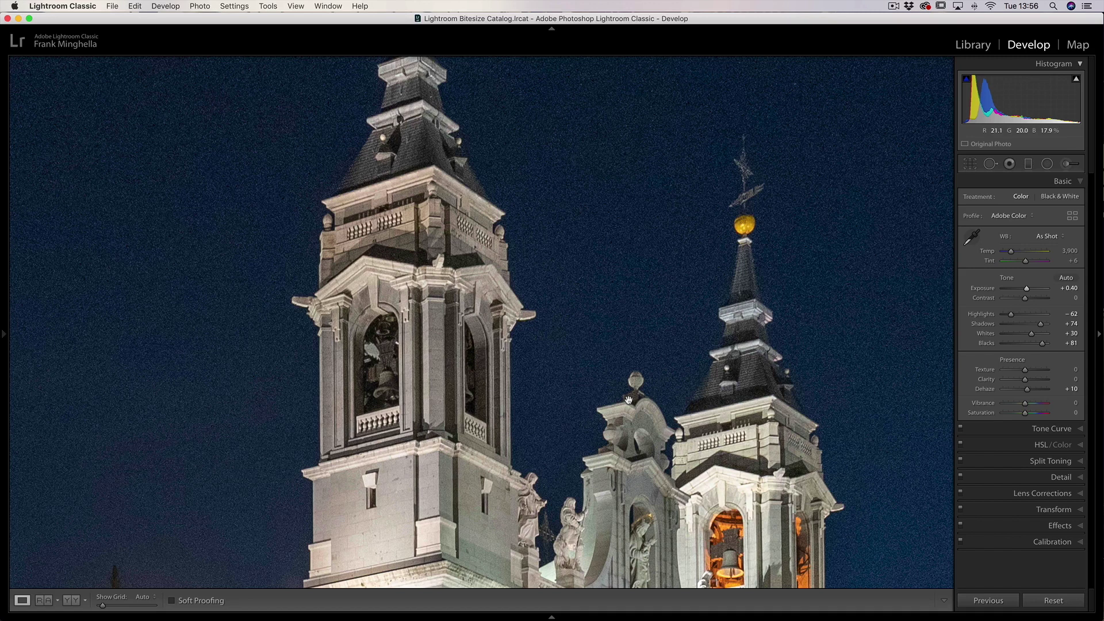
pyautogui.click(572, 316)
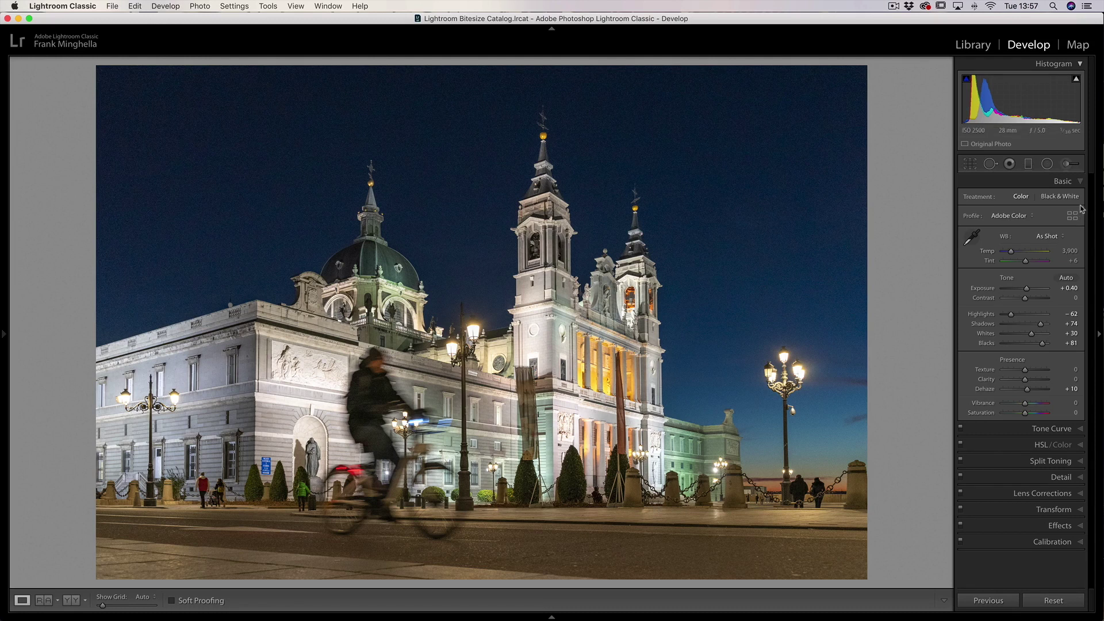
# - Apply Luminance noise reduction of 87 in the Detail adjustments, judging it on the magnified towers and sky with the grayscale preview
pyautogui.click(1078, 181)
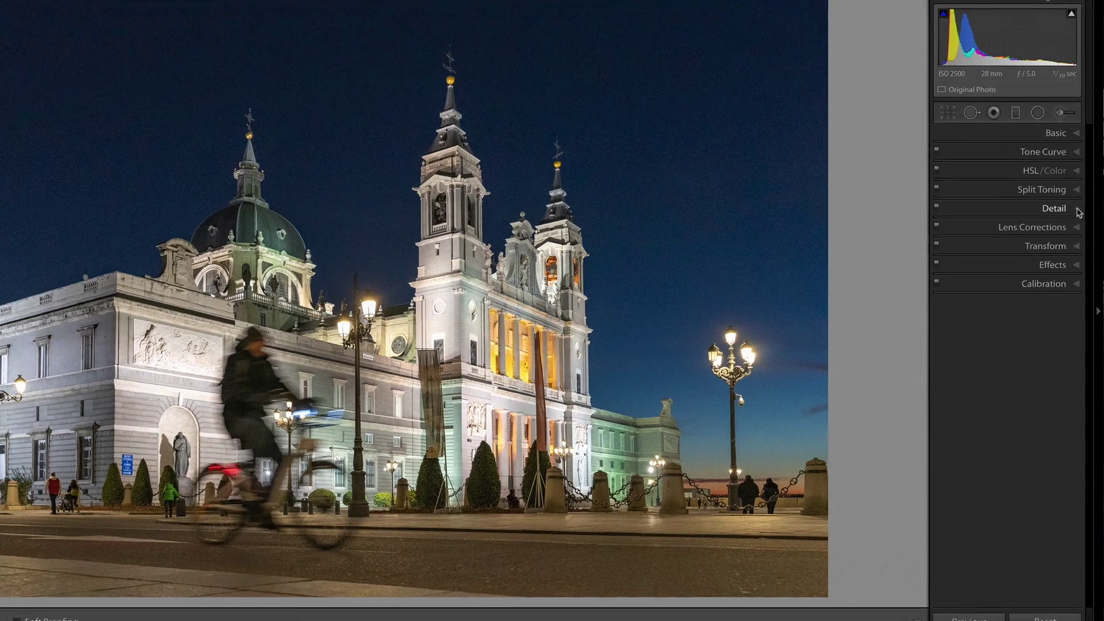
pyautogui.click(1080, 246)
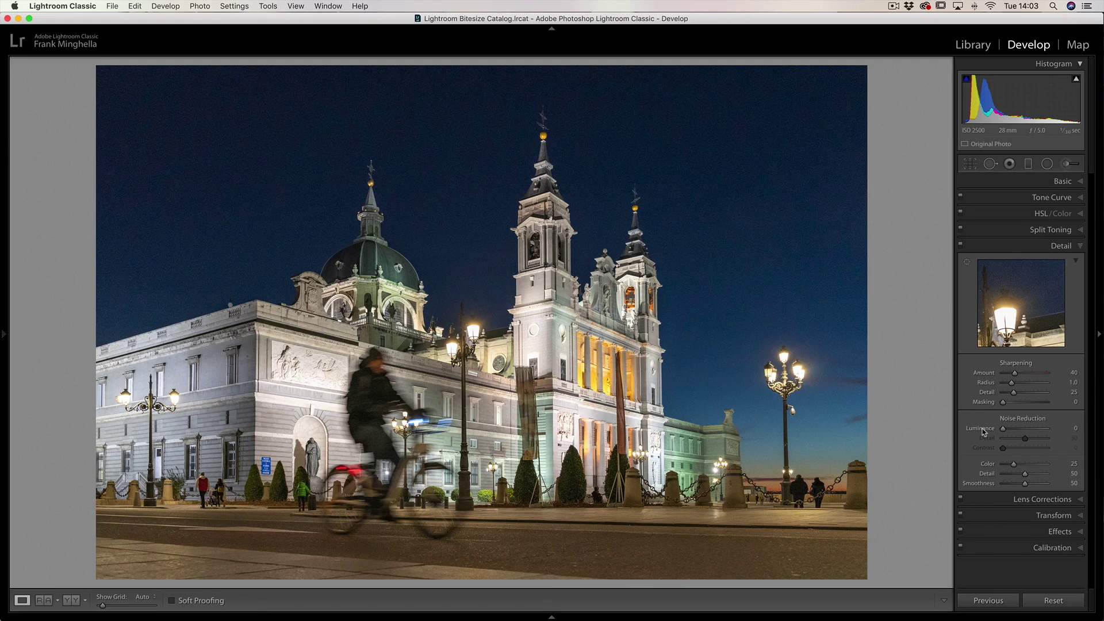
pyautogui.click(578, 189)
pyautogui.moveTo(613, 231); pyautogui.dragTo(581, 233)
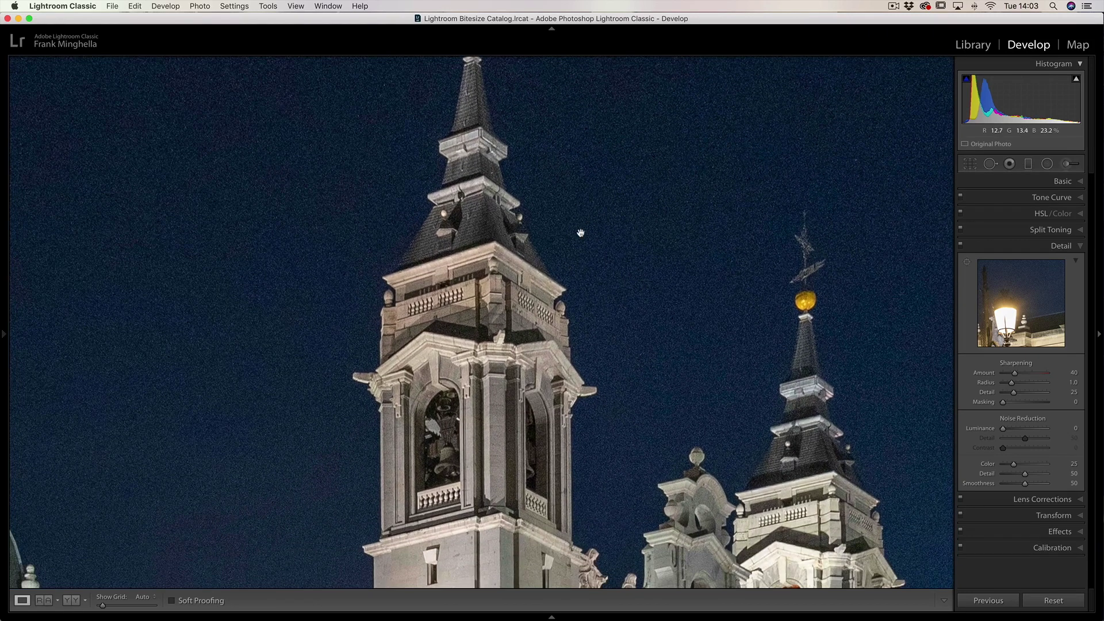
pyautogui.moveTo(586, 305); pyautogui.dragTo(596, 280)
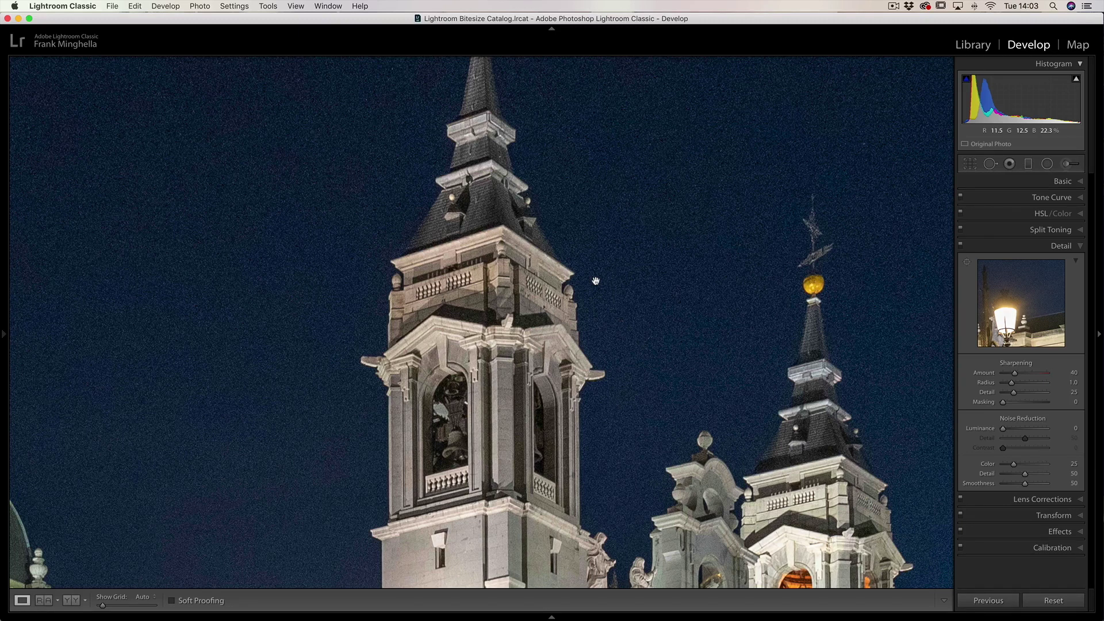
pyautogui.press('alt')
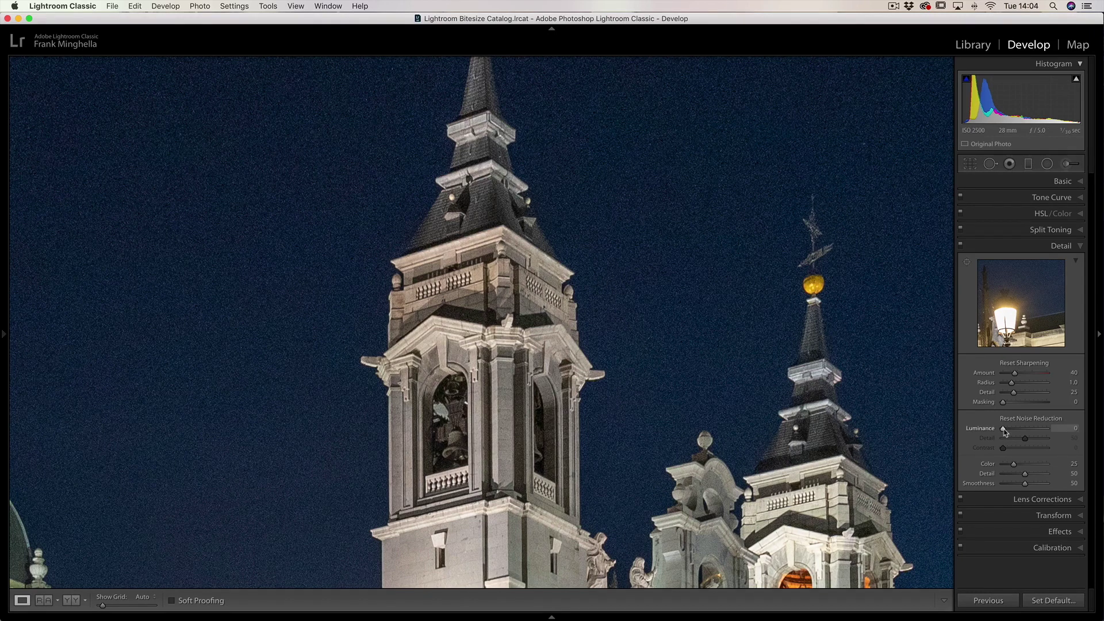
pyautogui.moveTo(1003, 430); pyautogui.dragTo(1039, 433)
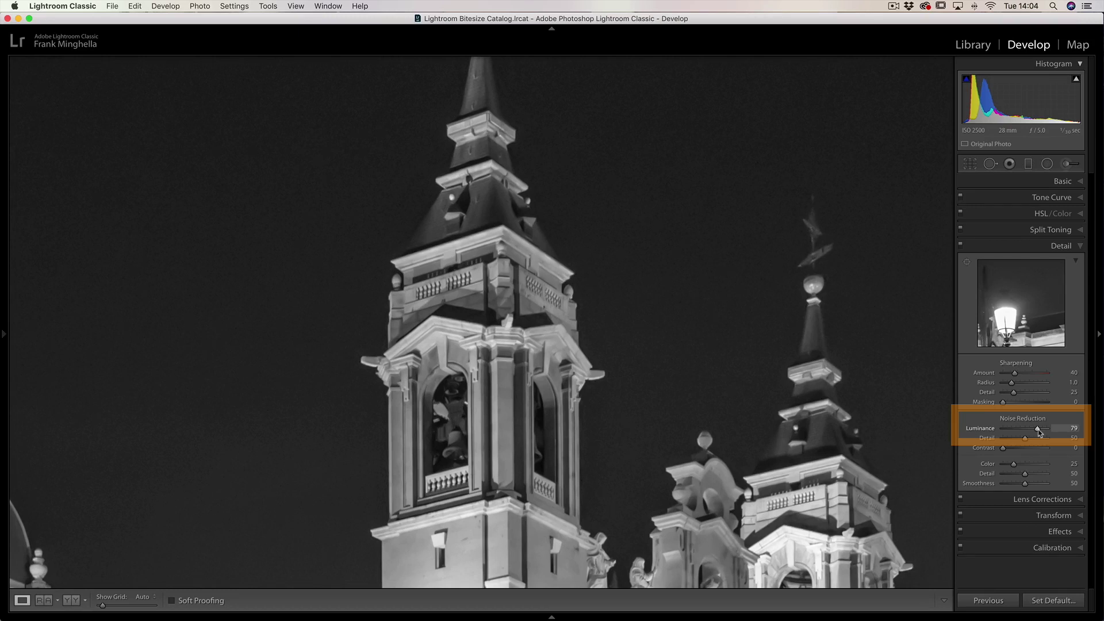
pyautogui.moveTo(1038, 432); pyautogui.dragTo(1043, 434)
pyautogui.press('shift')
pyautogui.moveTo(1043, 433); pyautogui.dragTo(1043, 432)
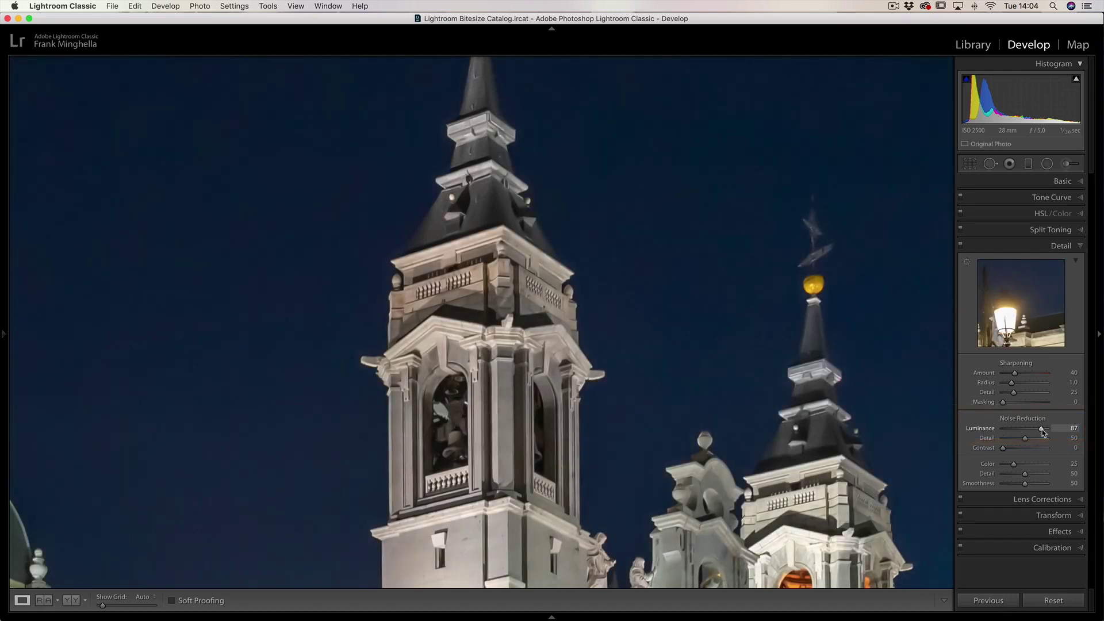
# - Set the luminance noise reduction's Detail to 52, checking the magnified tower walls and facade for lost texture
pyautogui.scroll(-5, 520, 374)
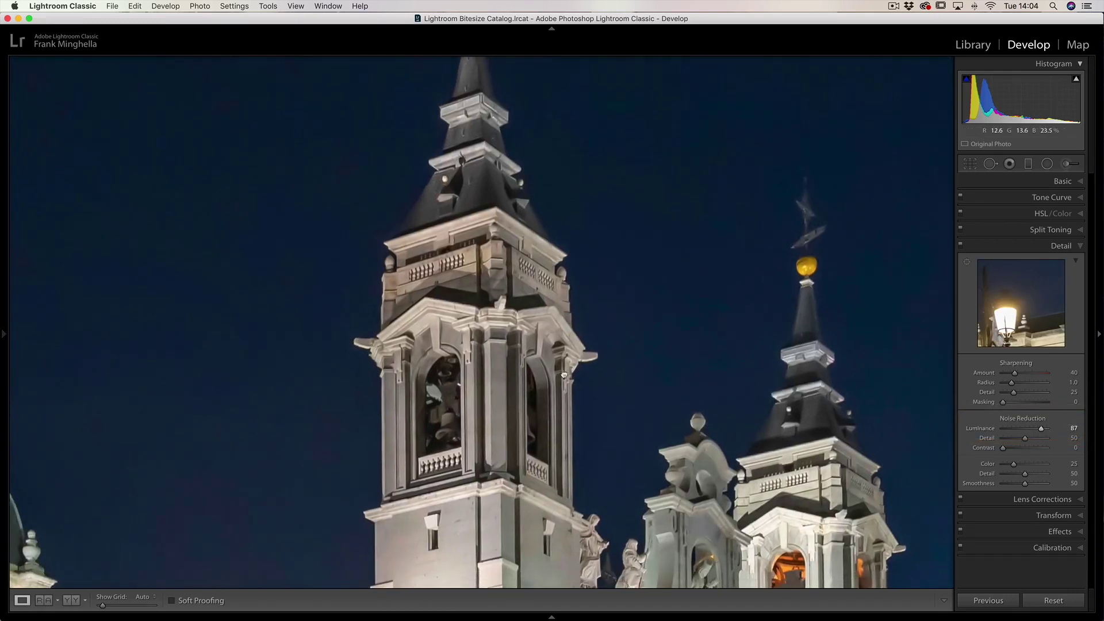
pyautogui.scroll(-5, 528, 324)
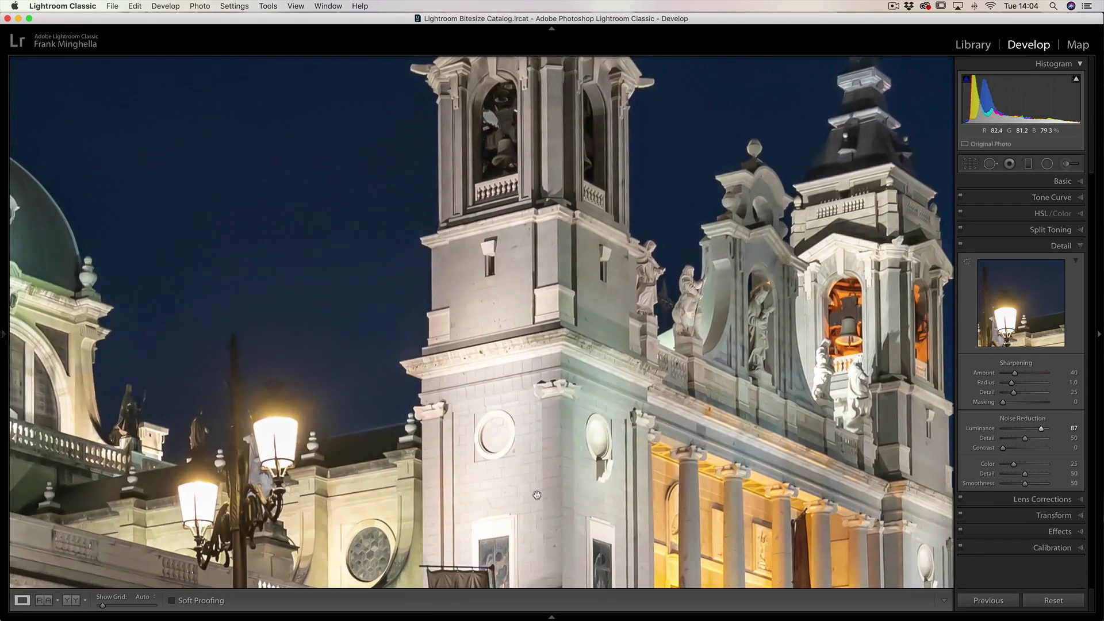
pyautogui.moveTo(535, 493); pyautogui.dragTo(530, 350)
pyautogui.scroll(2, 626, 333)
pyautogui.hscroll(2, 627, 333)
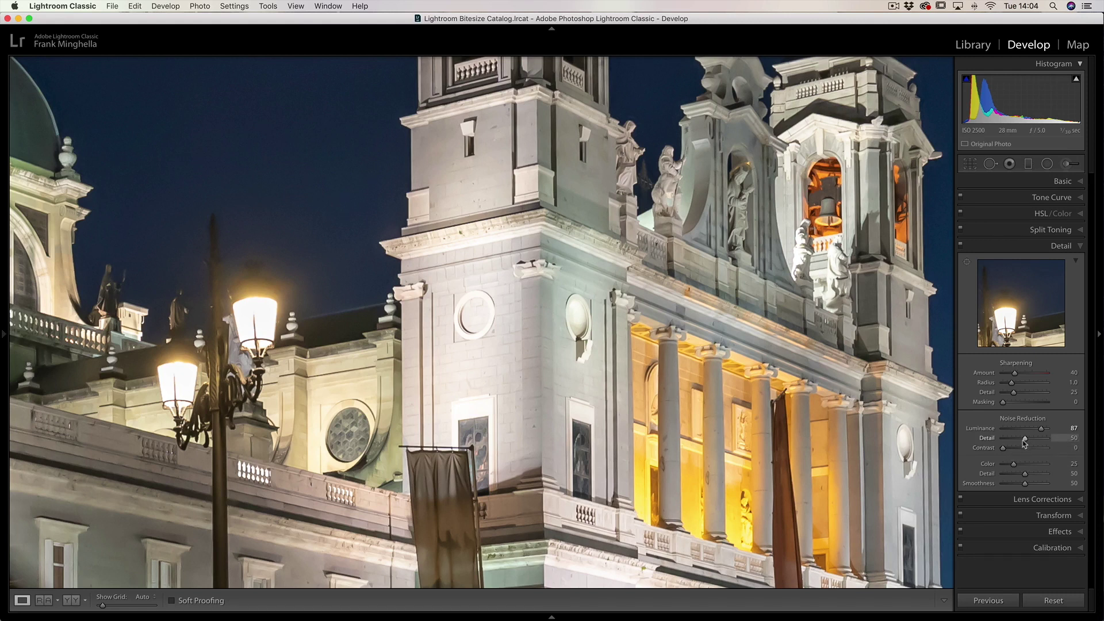
pyautogui.moveTo(1024, 439)
pyautogui.mouseDown()
pyautogui.moveTo(1053, 441)
pyautogui.moveTo(1026, 441)
pyautogui.mouseUp()
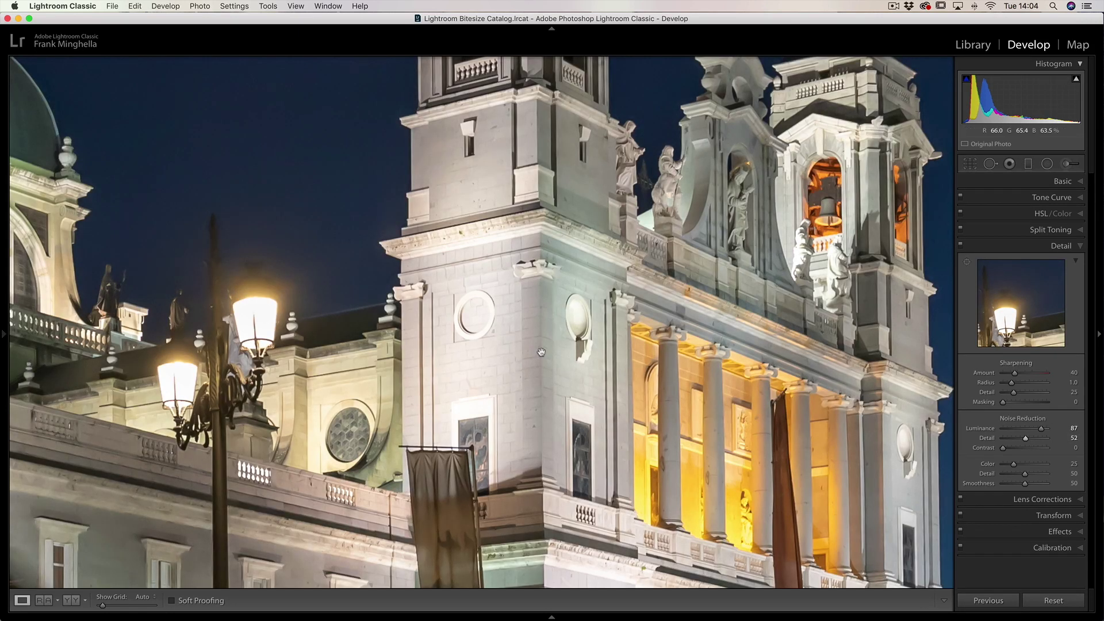
pyautogui.moveTo(585, 264); pyautogui.dragTo(550, 375)
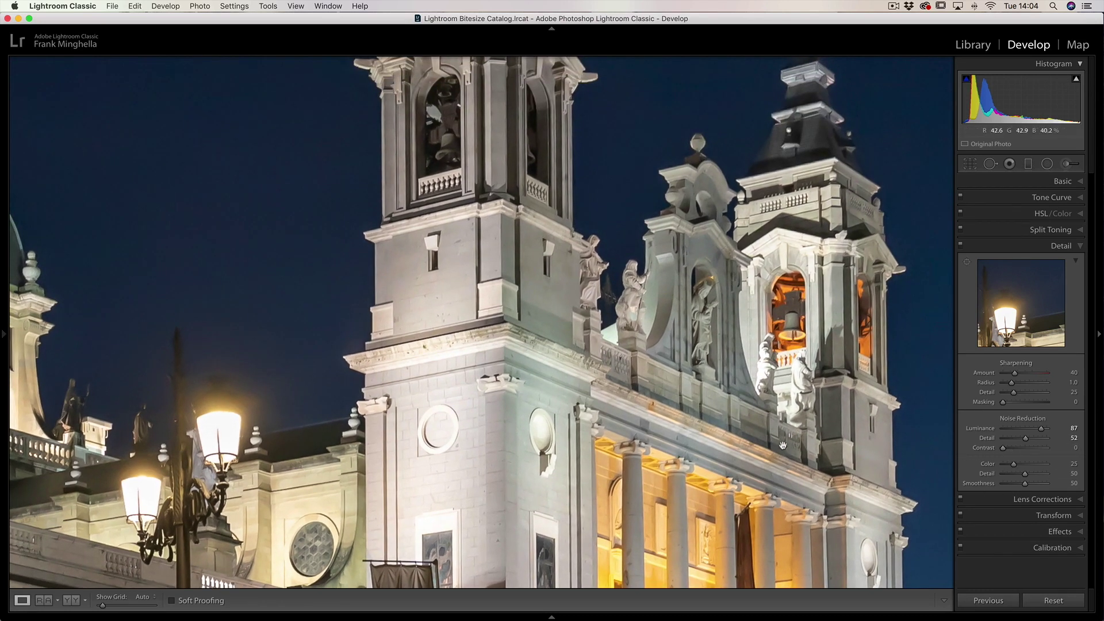
# - Set the Sharpening Masking to 59, using the mask preview on the magnified towers to limit sharpening to the edges
pyautogui.moveTo(618, 244); pyautogui.dragTo(623, 377)
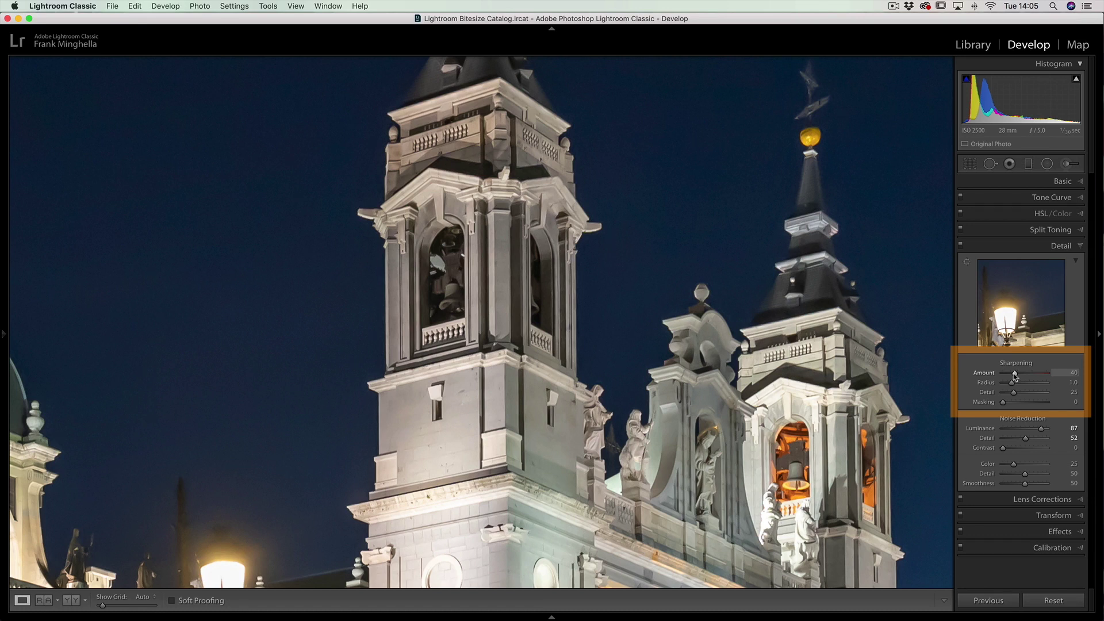
pyautogui.press('alt')
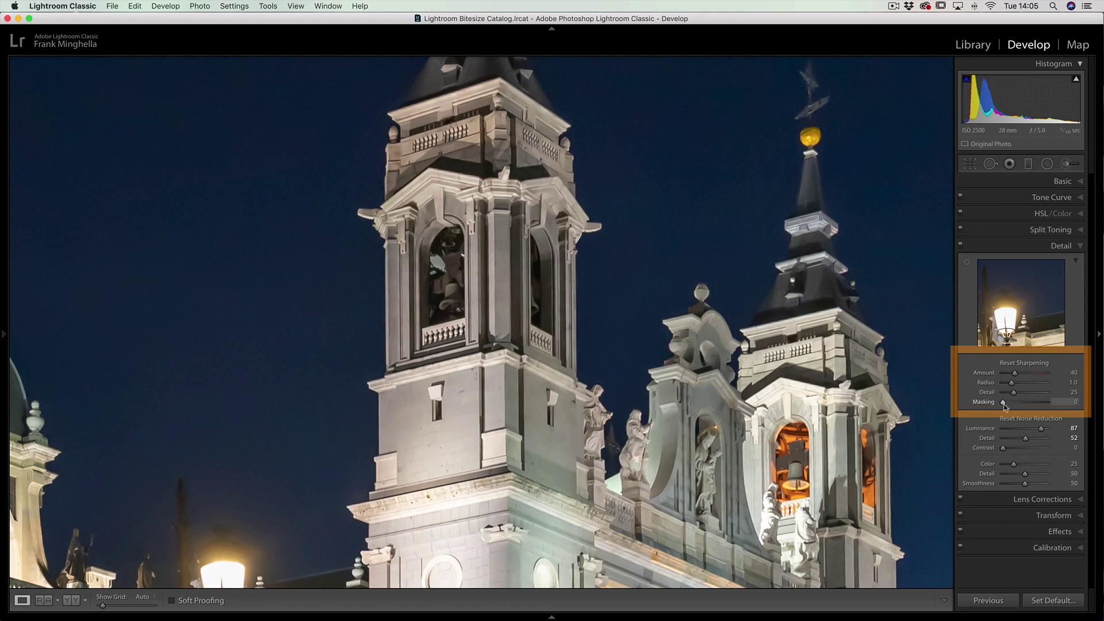
pyautogui.moveTo(1003, 403); pyautogui.dragTo(1033, 406)
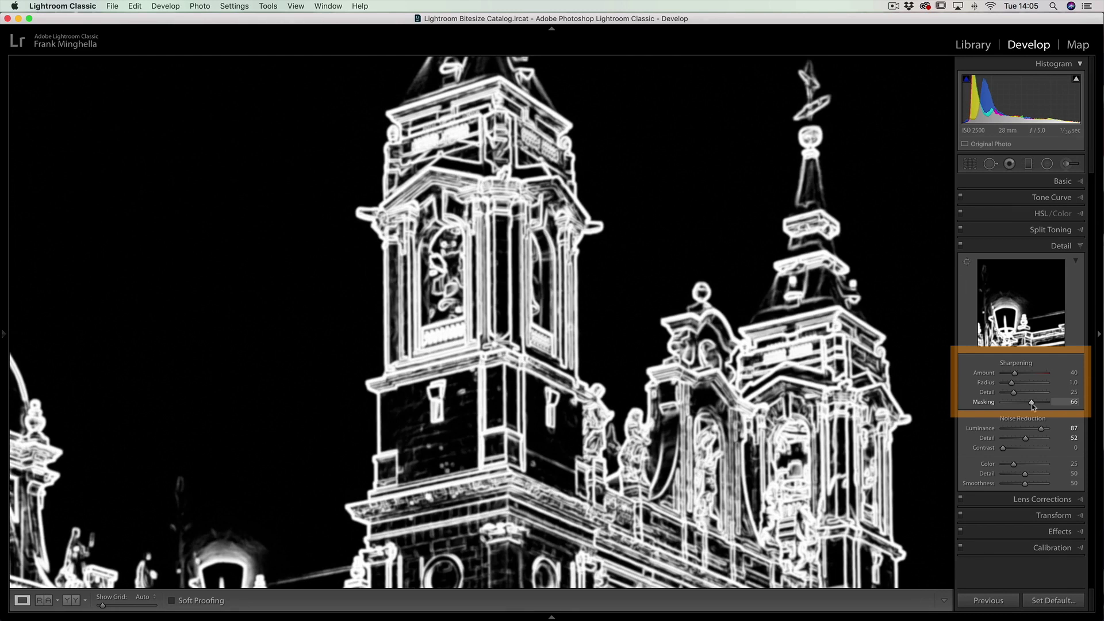
pyautogui.moveTo(1032, 407); pyautogui.dragTo(1029, 406)
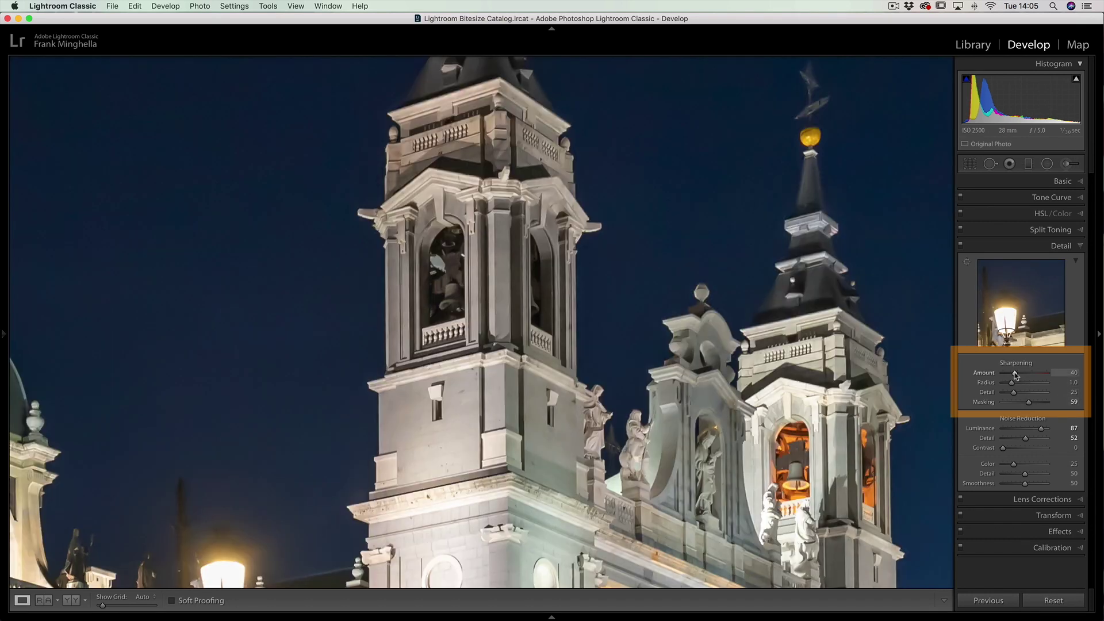
# - Strengthen the photo's sharpening with Amount 87, Radius 2.2 and Detail 60
pyautogui.moveTo(1015, 374); pyautogui.dragTo(1031, 389)
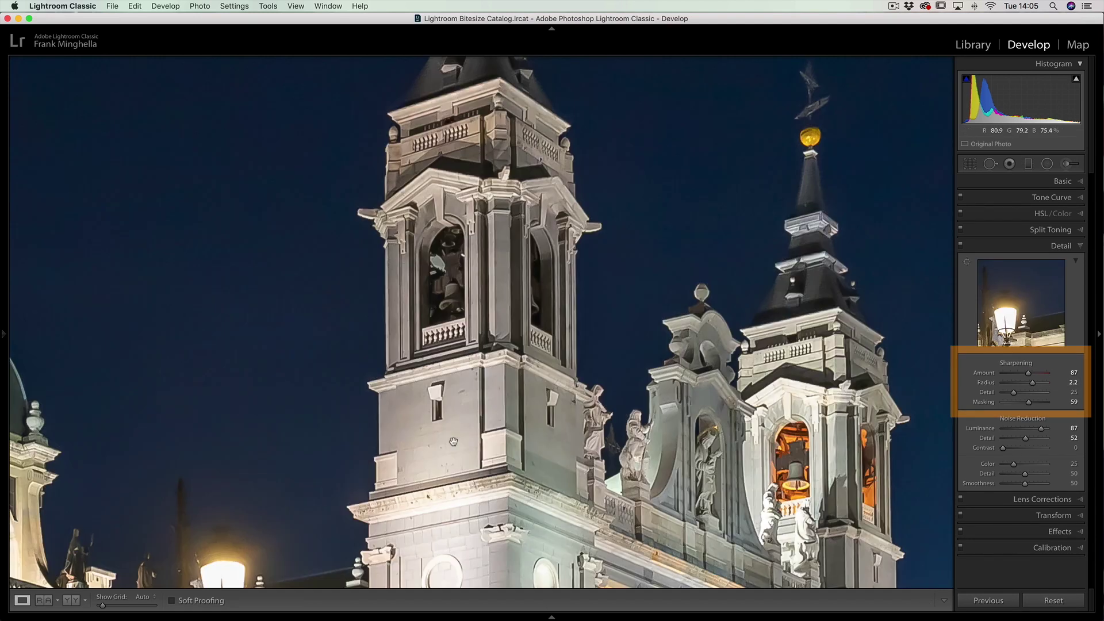
pyautogui.press('alt')
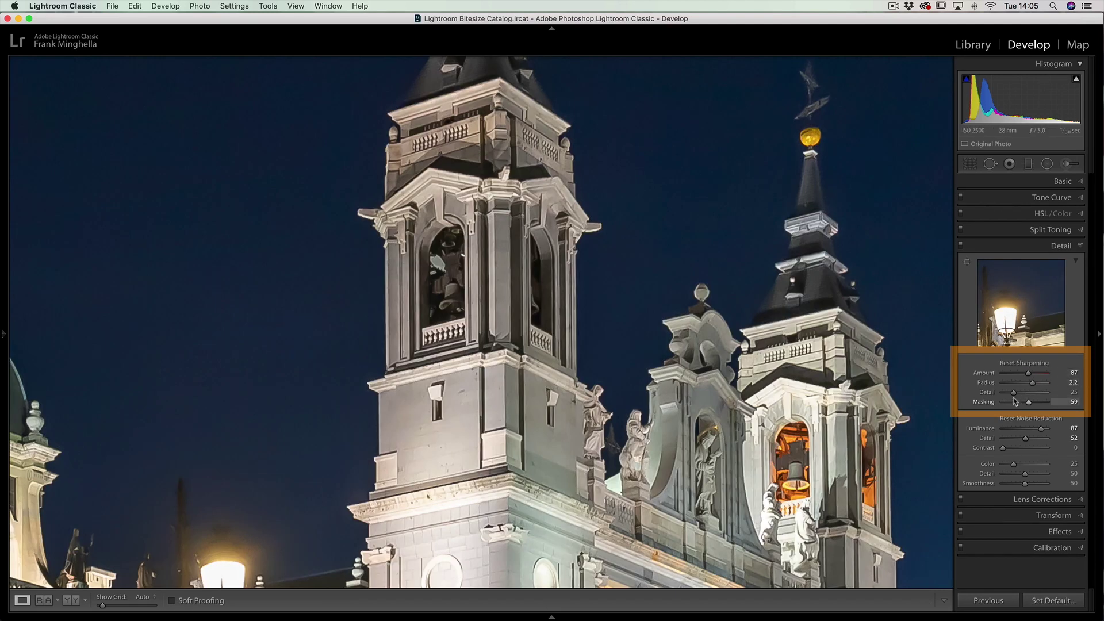
pyautogui.moveTo(1013, 392); pyautogui.dragTo(1029, 397)
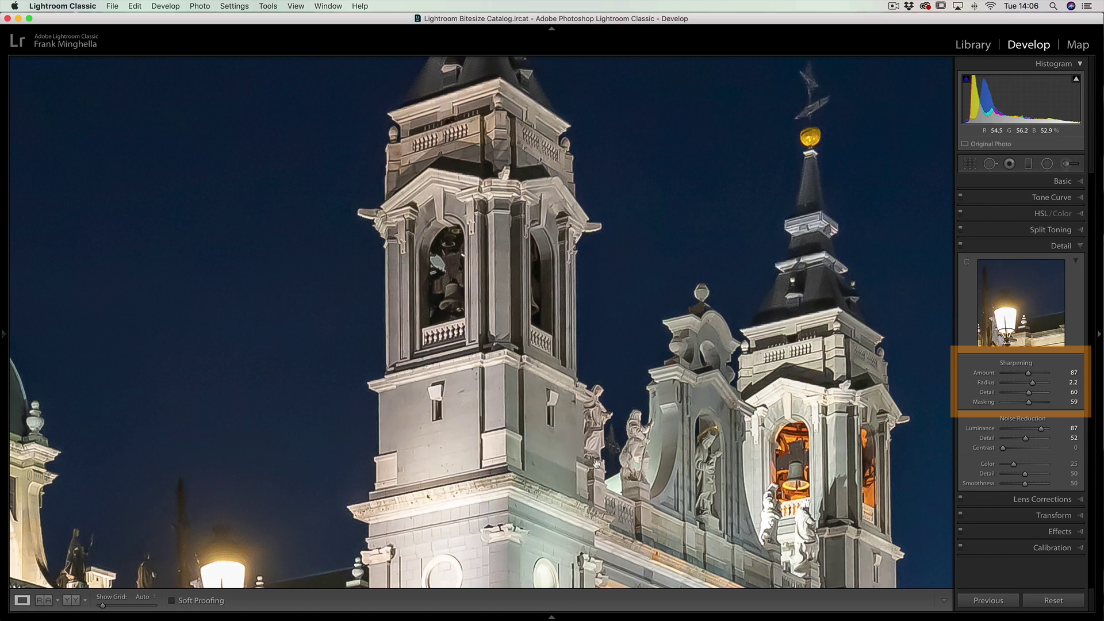
# - Examine the sharpened facade up close, and compare the whole edited photo with its unedited Before version
pyautogui.scroll(-5, 542, 476)
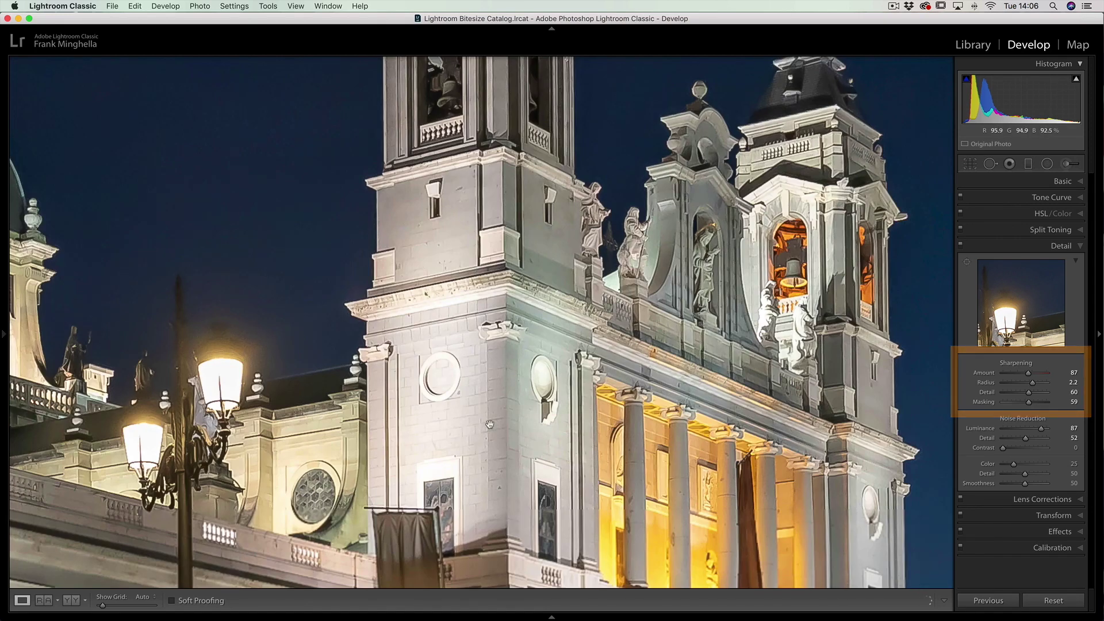
pyautogui.scroll(-1, 517, 380)
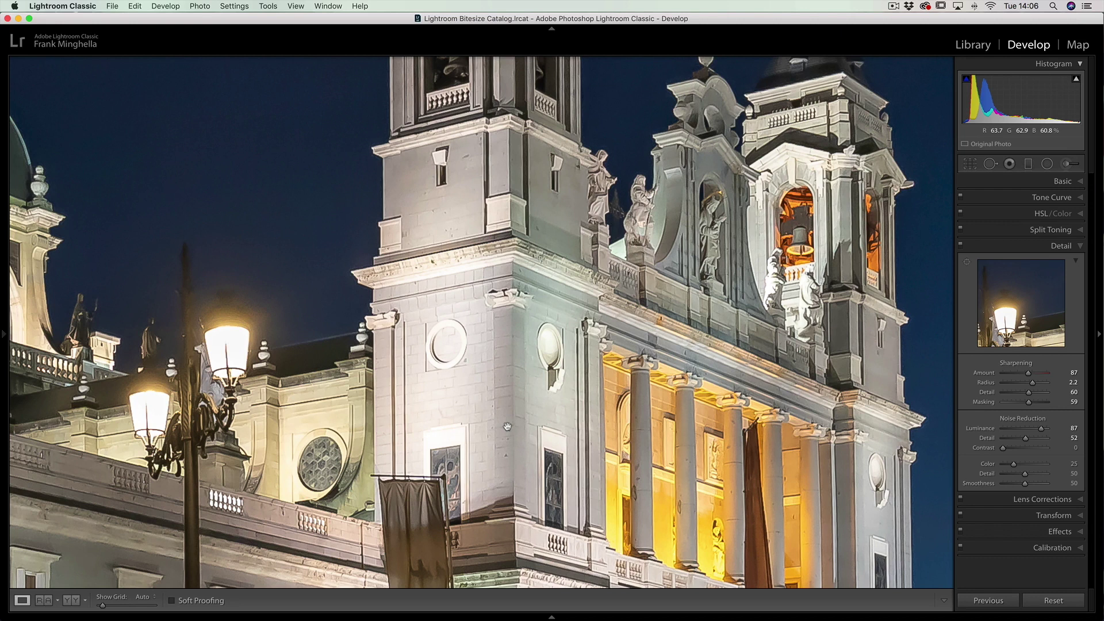
pyautogui.click(511, 381)
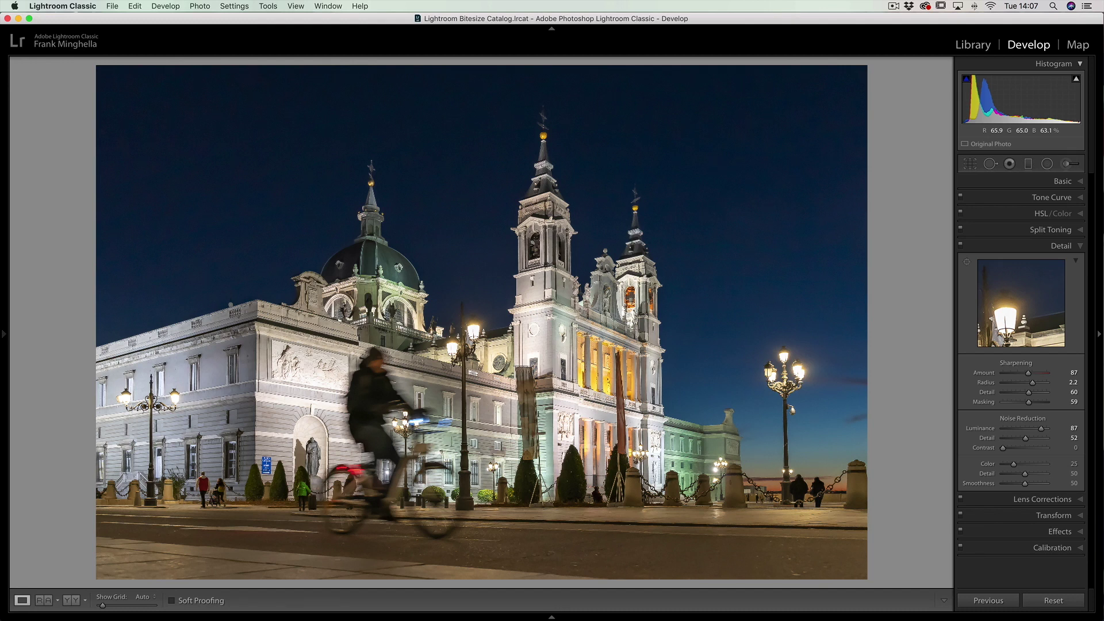
pyautogui.press('\\')
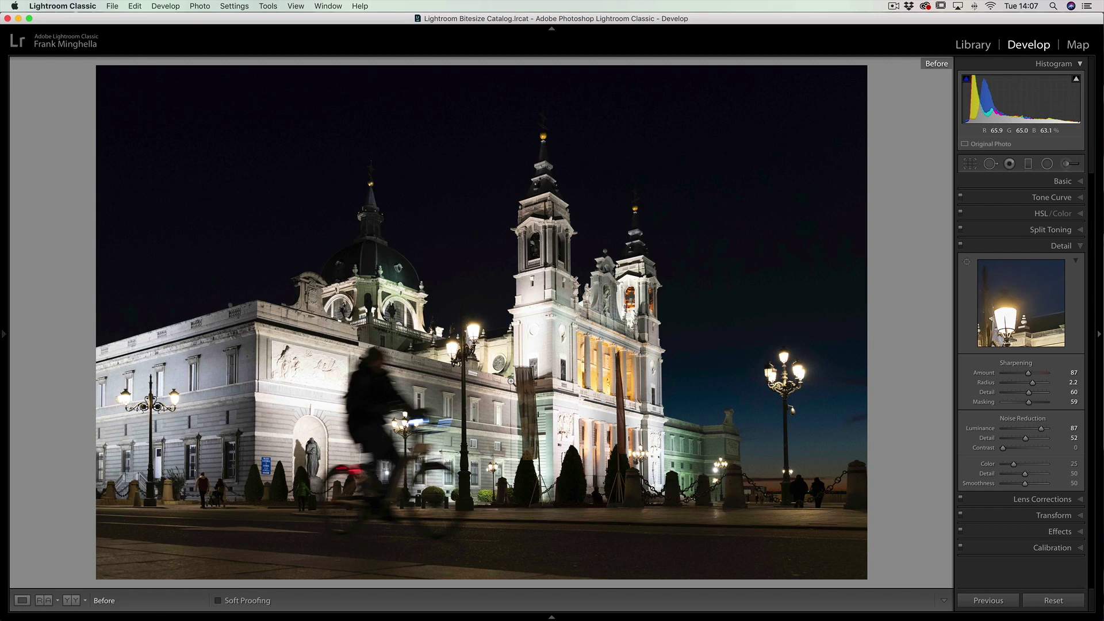